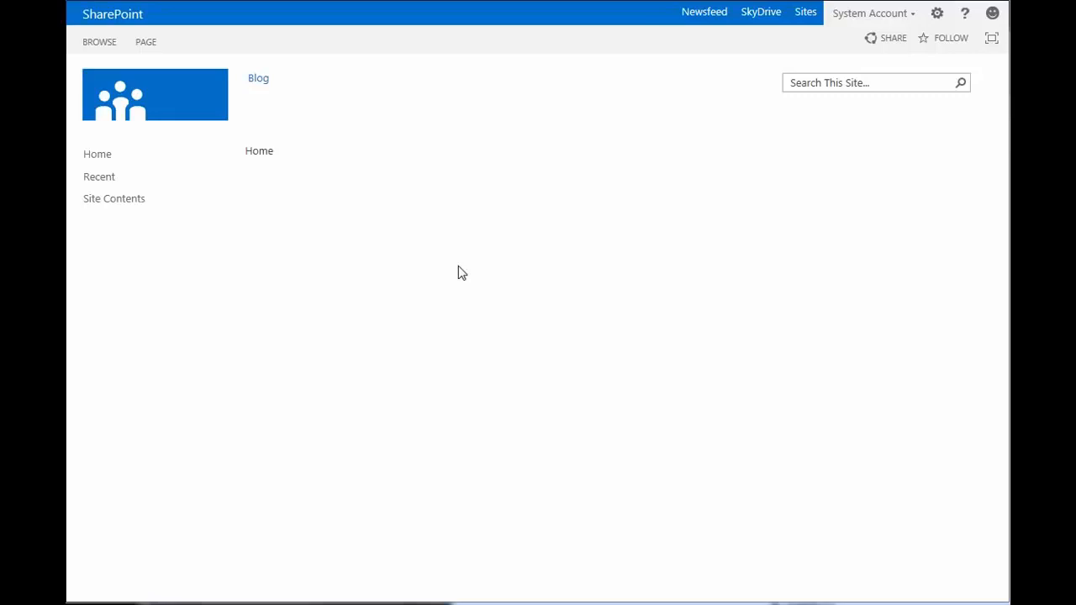
Step: Create a custom list named Issues from the site's available apps
click(123, 208)
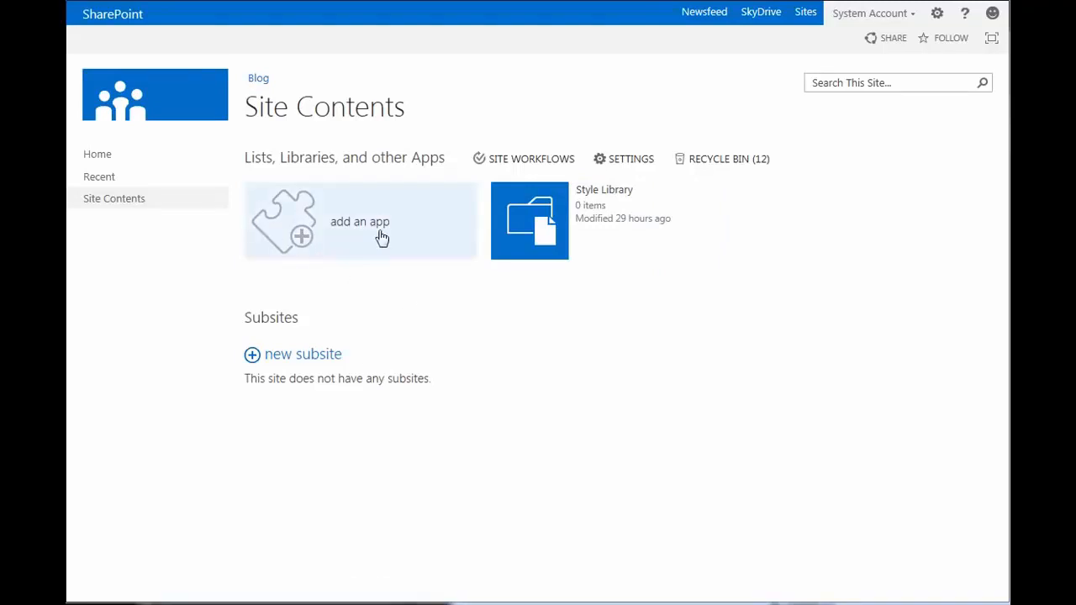
click(352, 228)
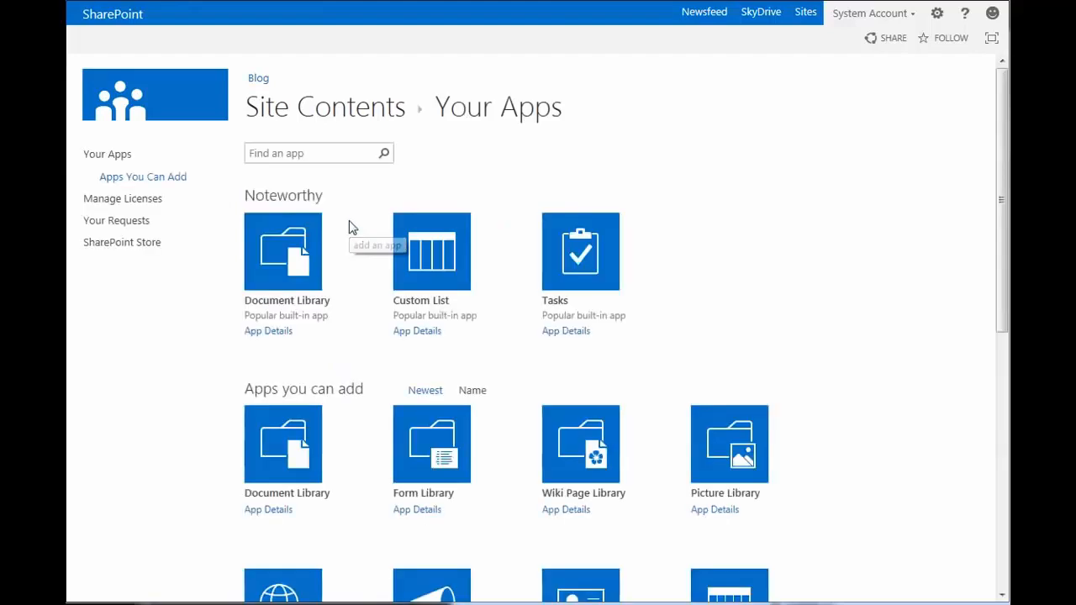
click(421, 262)
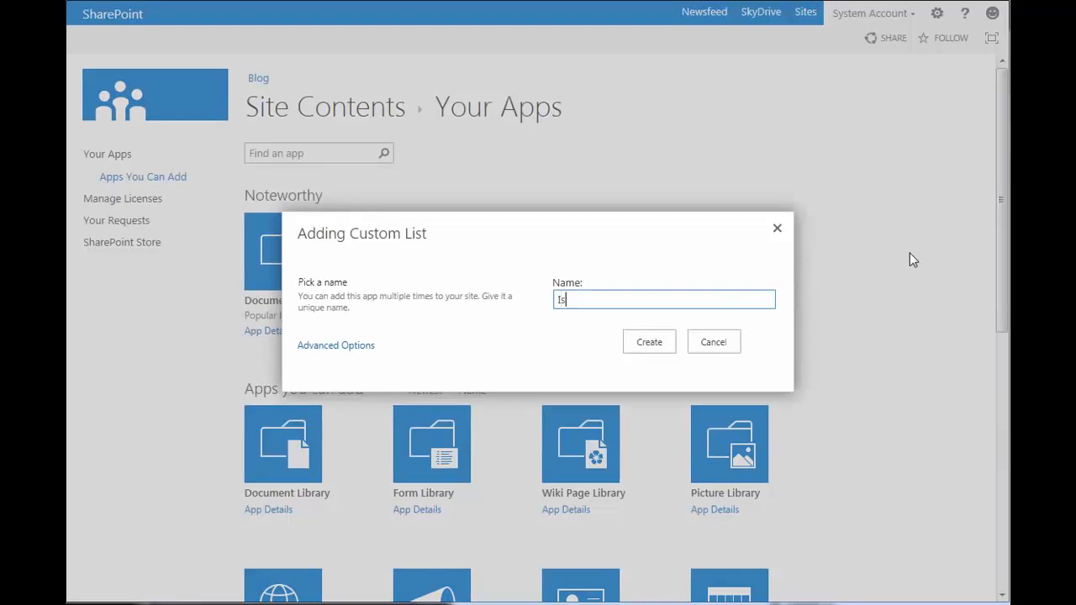
click(653, 347)
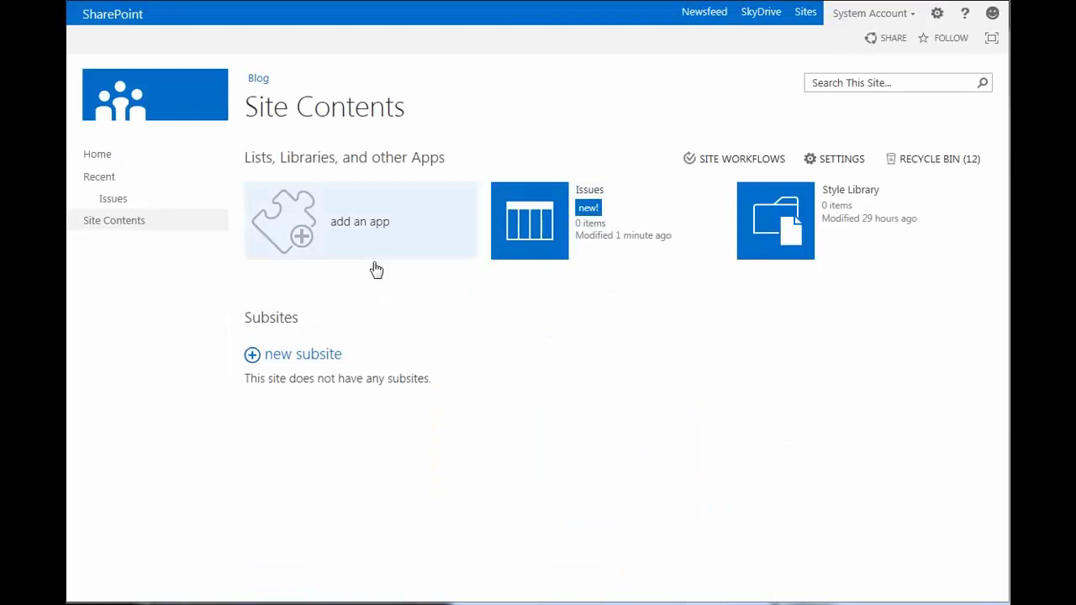
Step: Add another custom list to the site and name it Time
click(363, 239)
click(433, 255)
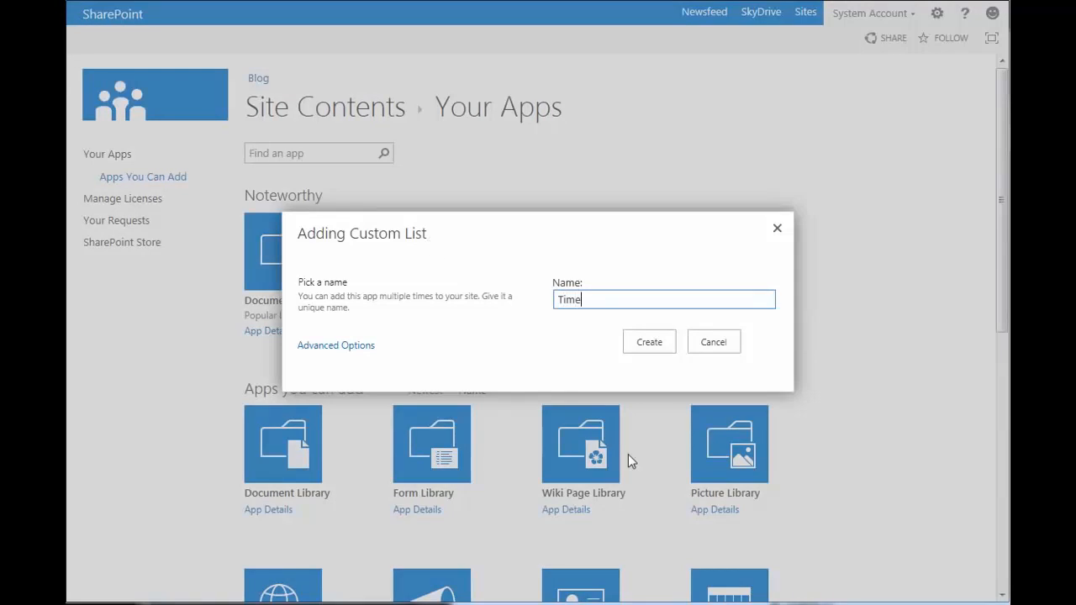
click(657, 343)
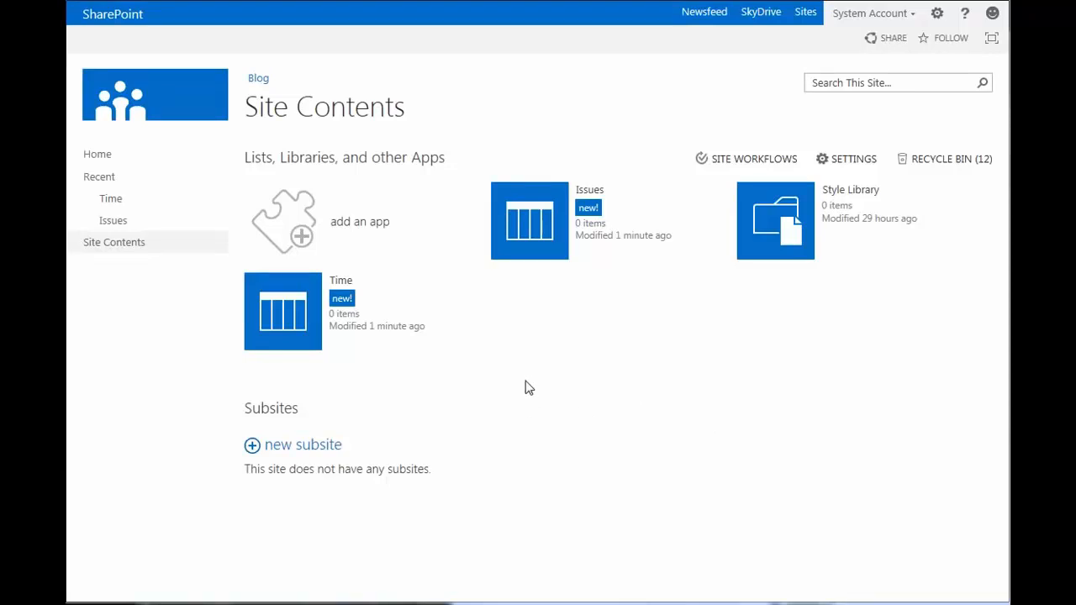
Step: Add a document library named SiteAssets to the site
click(372, 230)
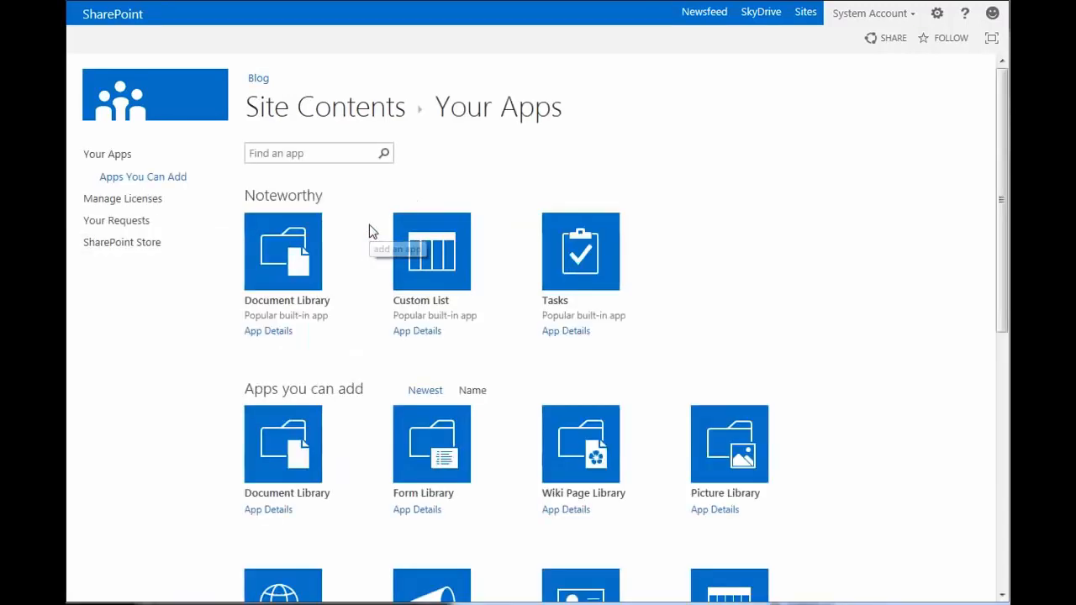
click(275, 260)
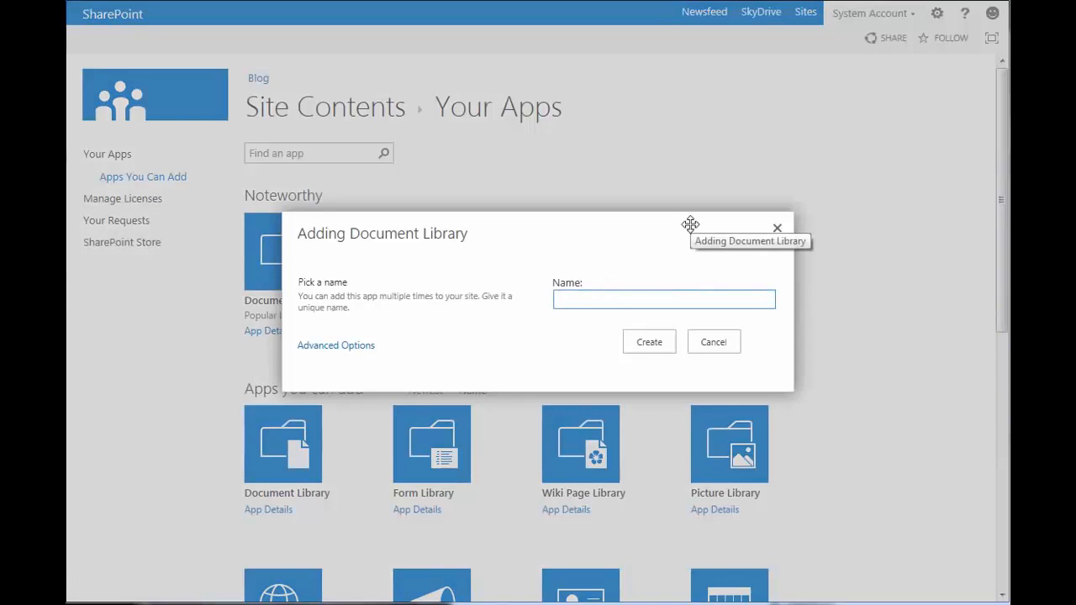
text(SiteAssets)
click(669, 344)
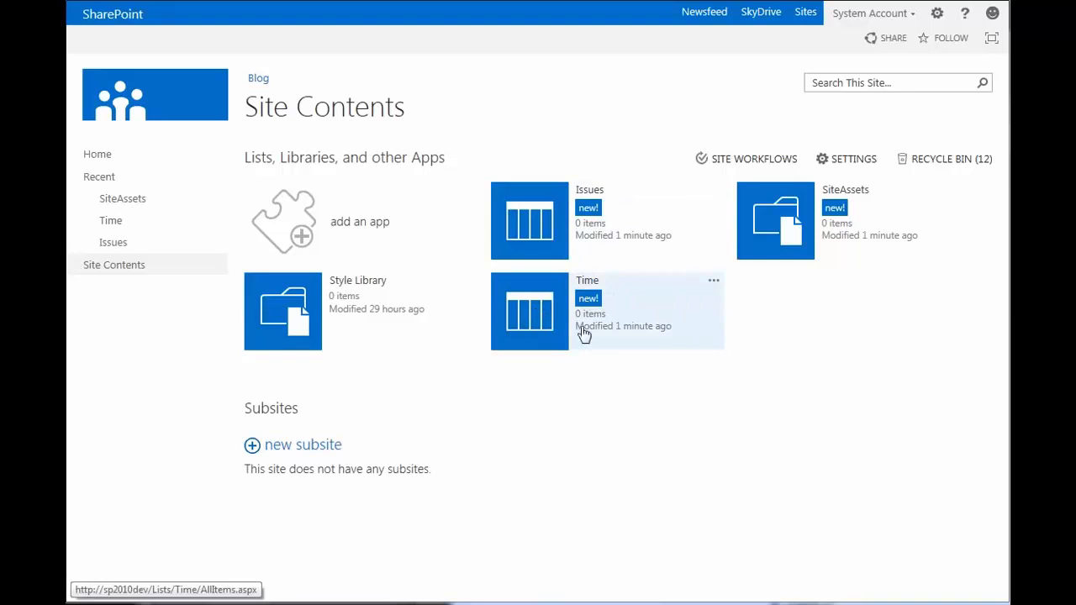
Step: Add a lookup column named Issue to the Time list, getting its information from the Title column of the Issues list
click(537, 315)
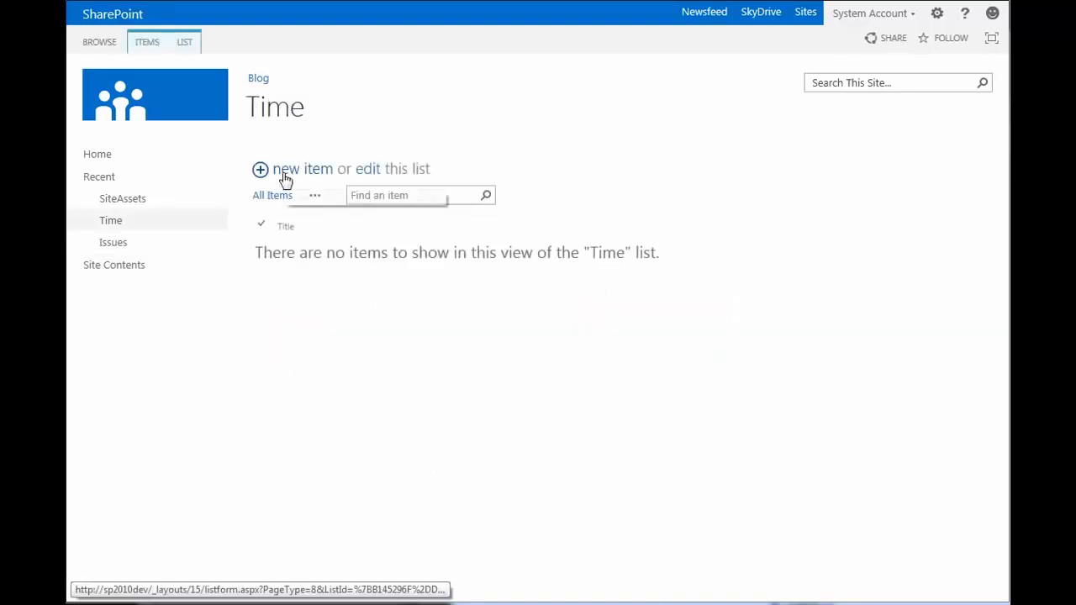
click(367, 170)
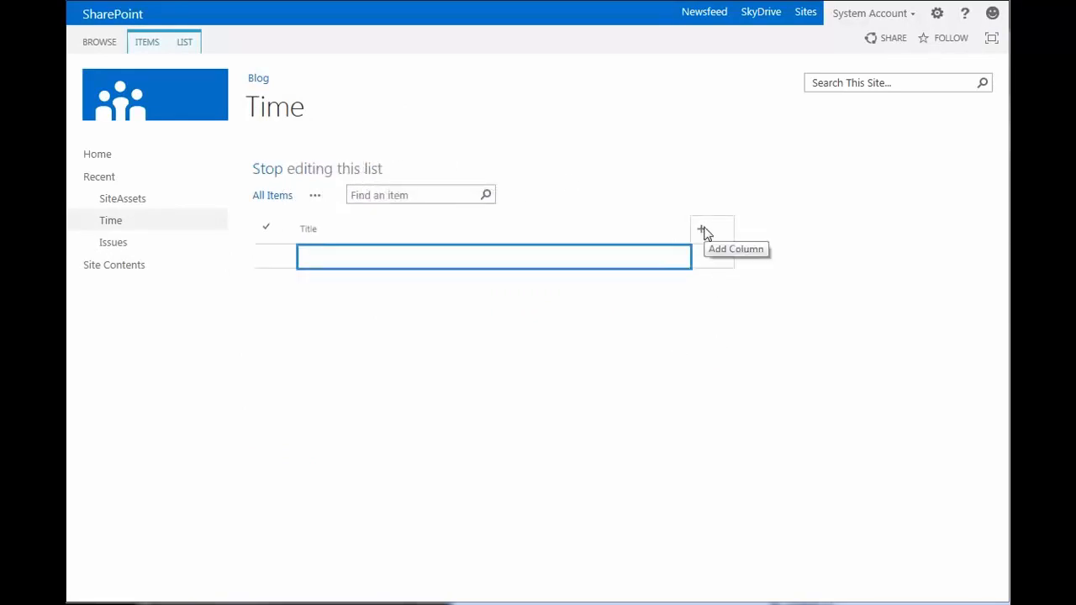
click(703, 231)
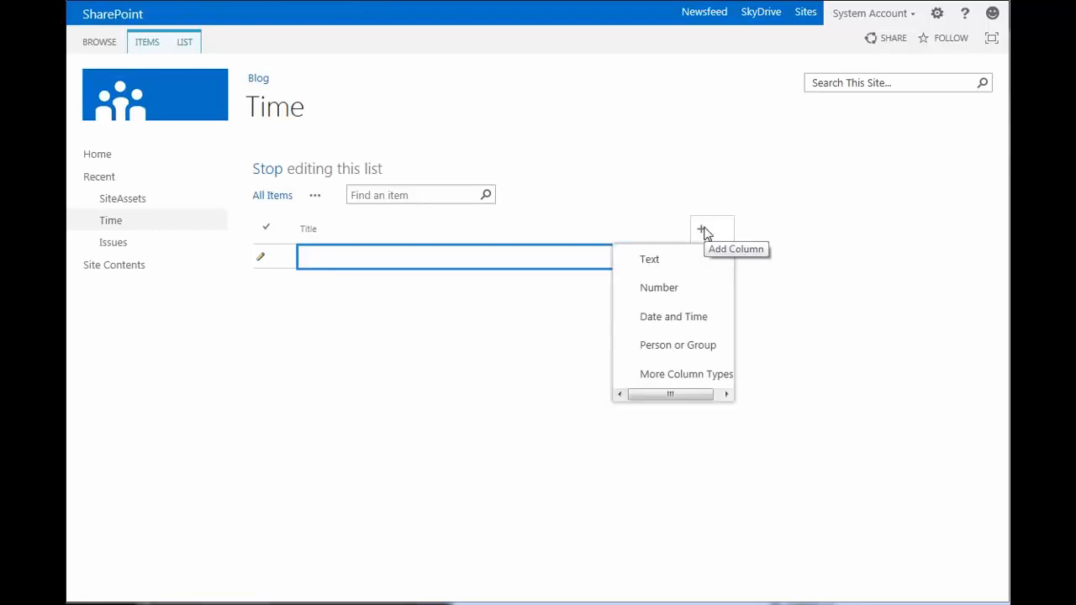
click(666, 373)
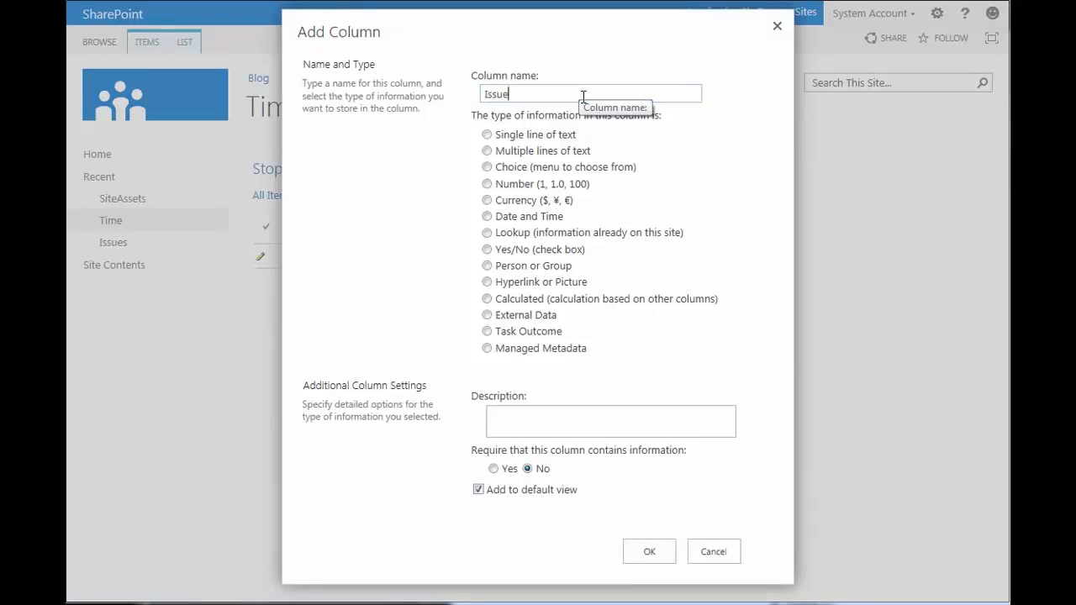
click(487, 233)
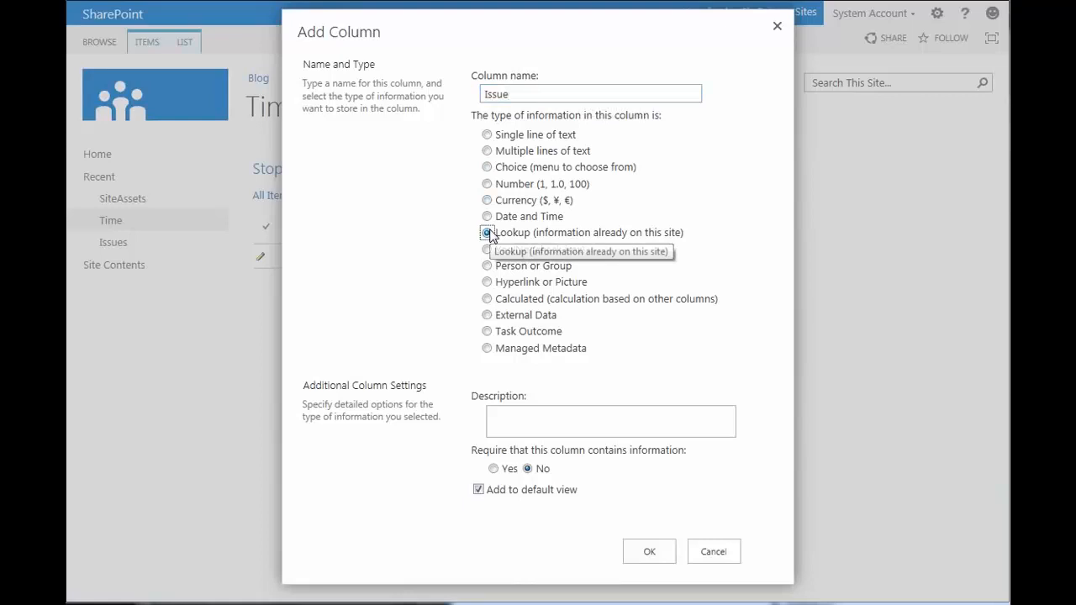
scroll(554, 388, down, 3)
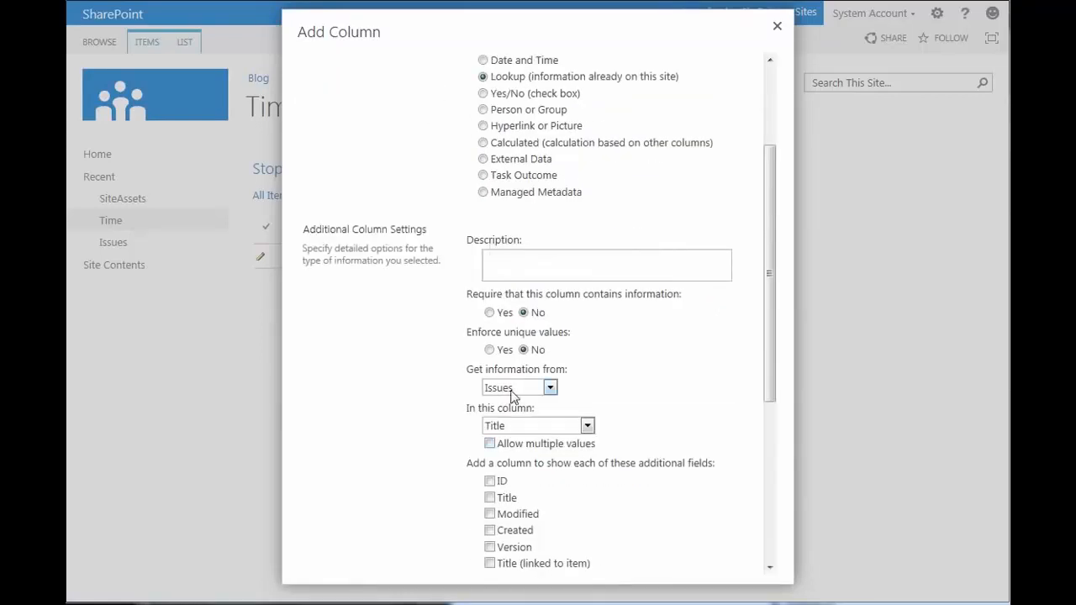
drag(767, 363, 774, 562)
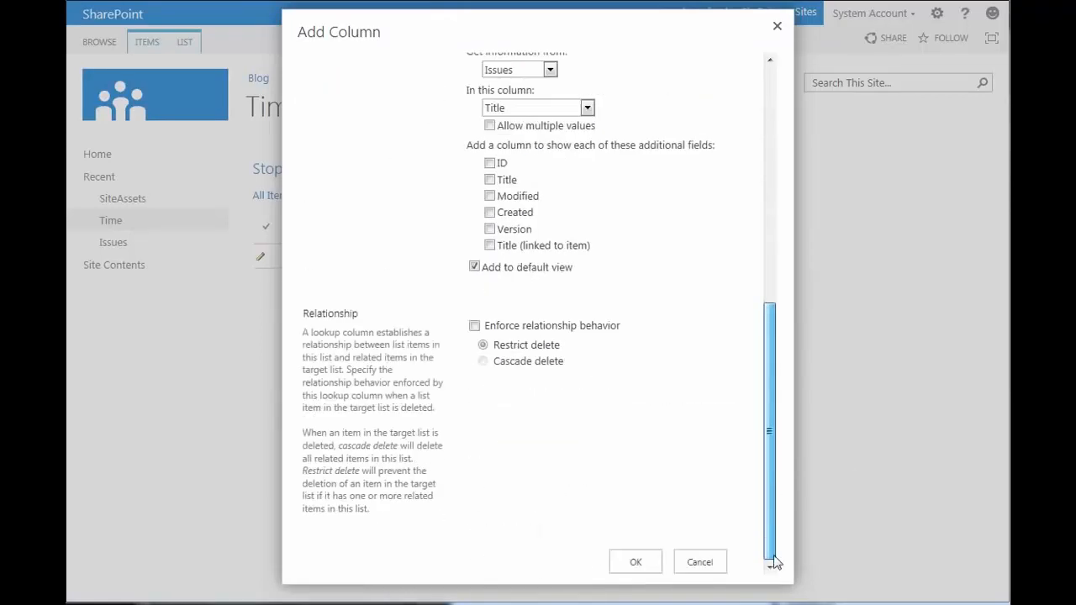
click(635, 562)
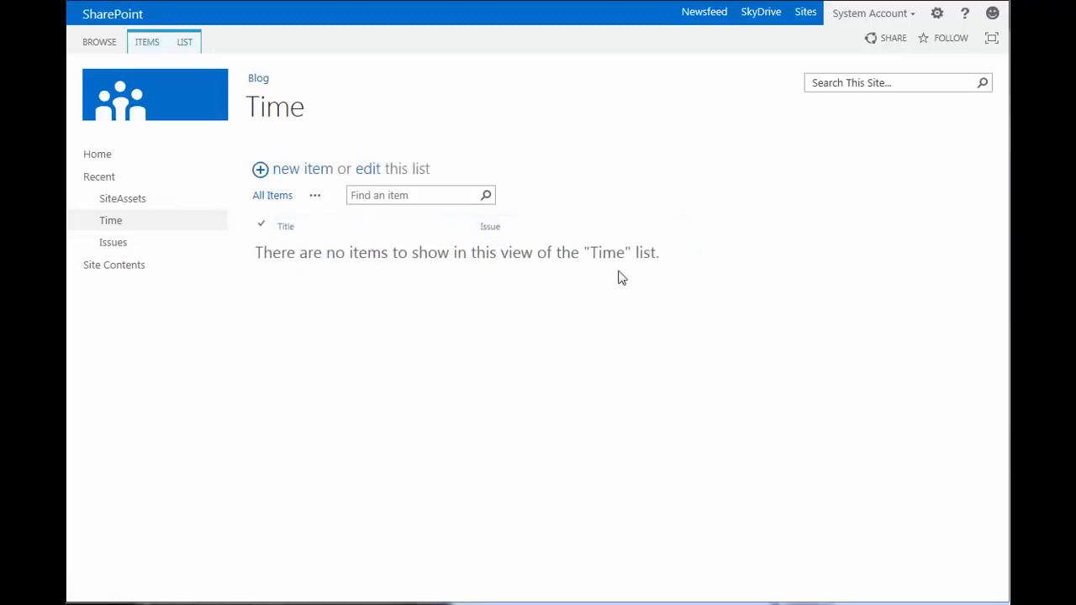
Step: Create an item titled "Need more RAM" in the Issues list
click(114, 246)
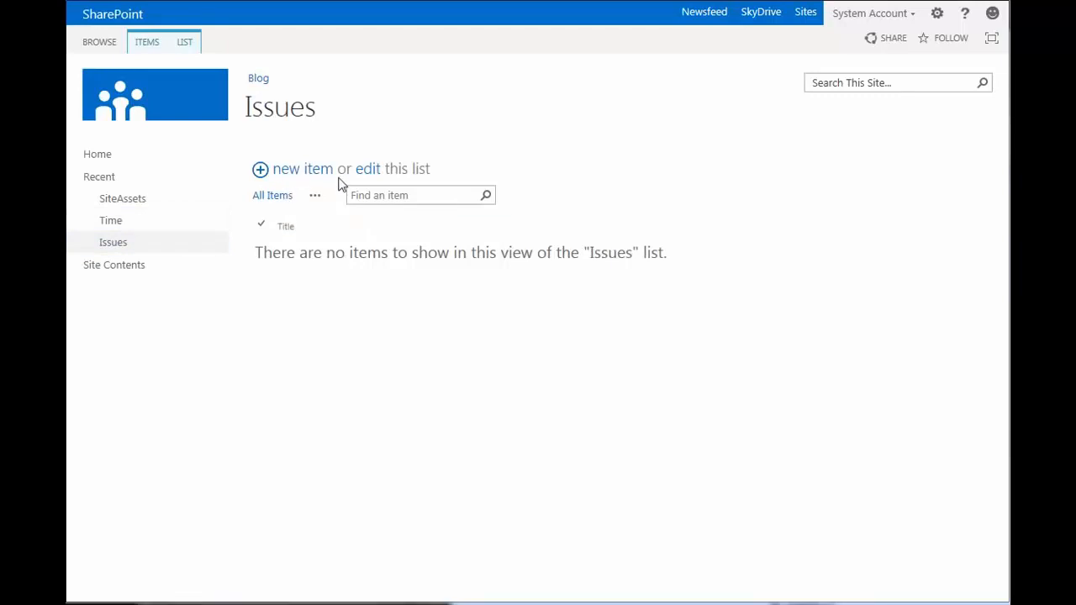
click(280, 173)
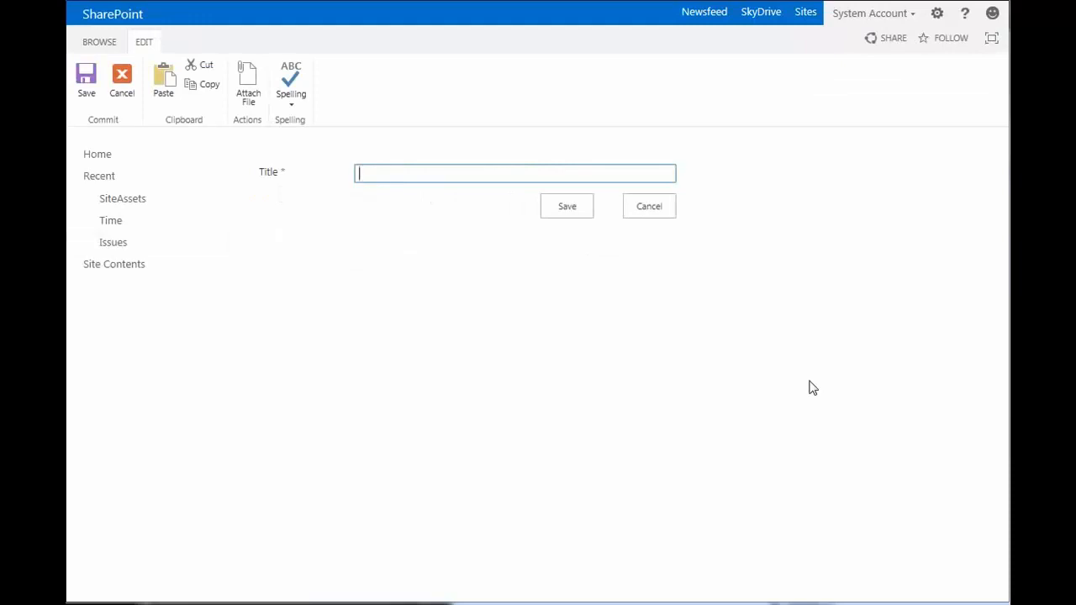
text(Need more RAM)
click(576, 204)
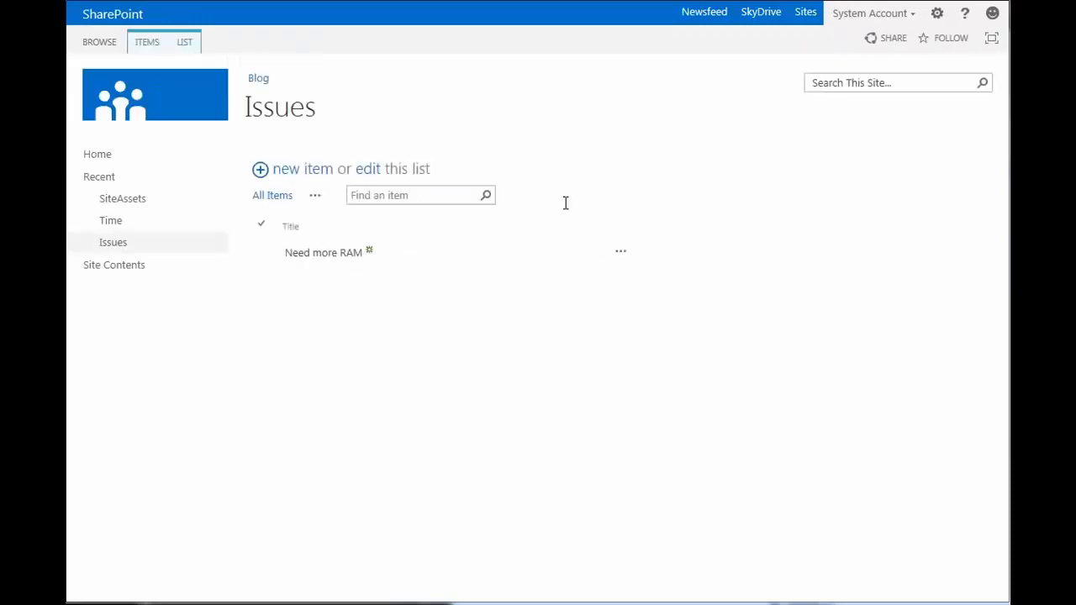
Step: Create a second Issues item titled "Need bigger SSD"
click(297, 173)
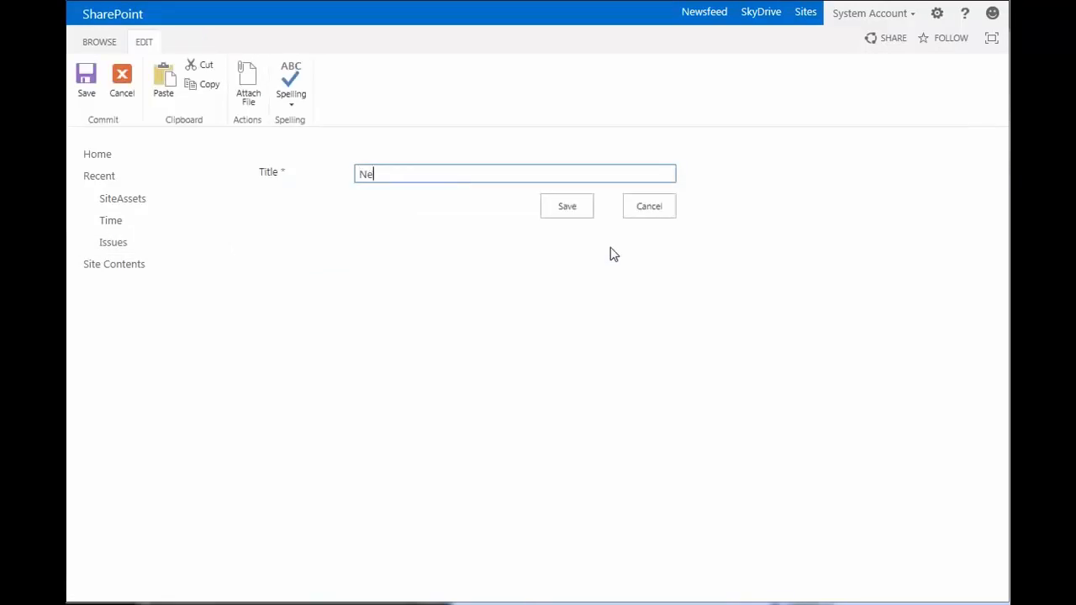
text(Need bigger SSD)
click(575, 202)
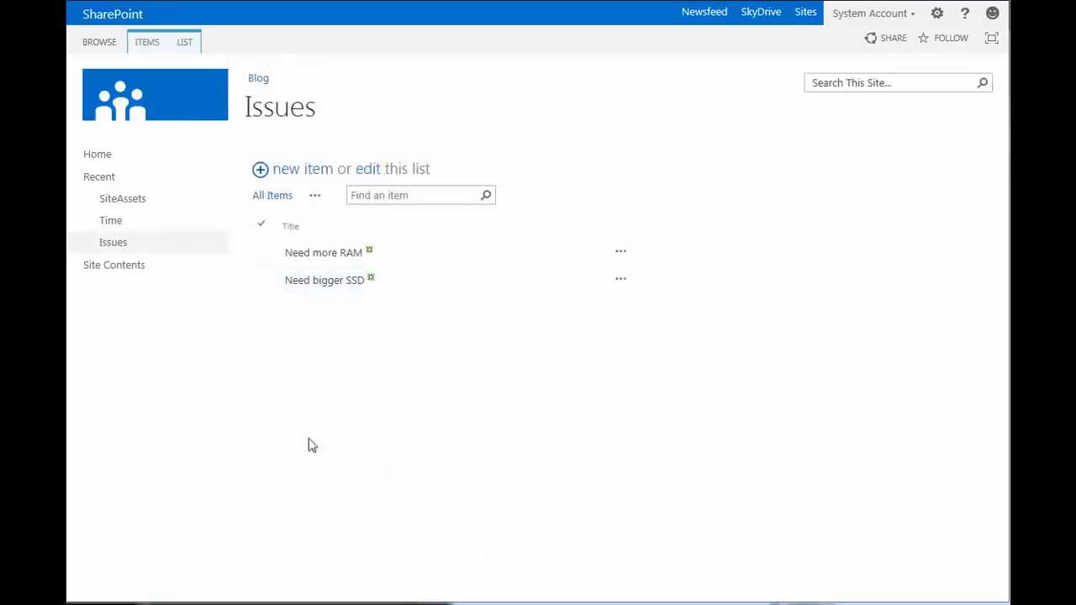
Step: Create a Time list item titled "Bought some RAM" with its Issue set to "Need more RAM", and save it
click(117, 220)
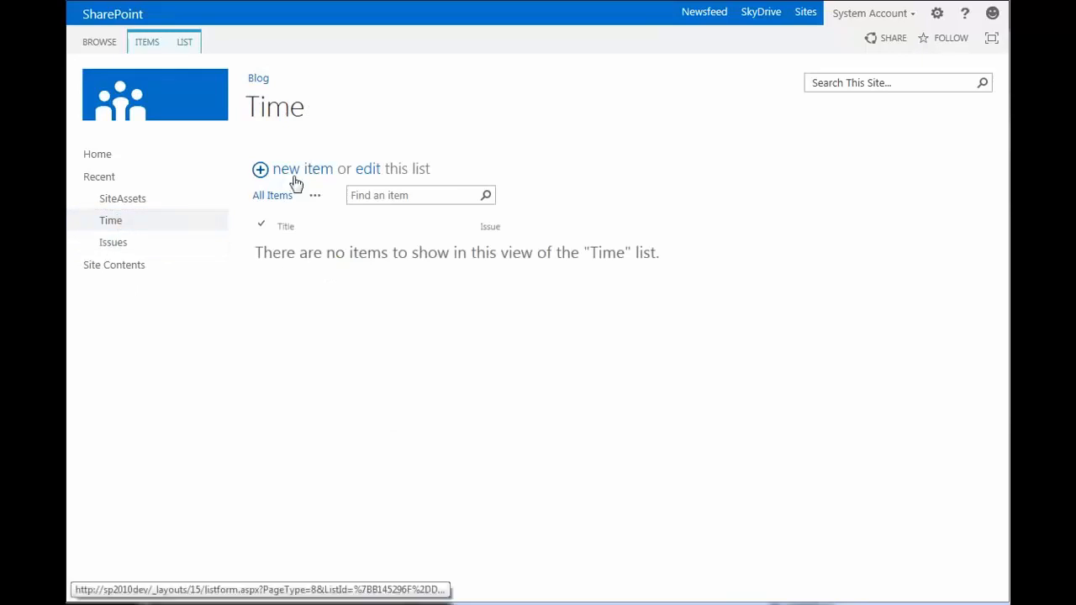
click(296, 181)
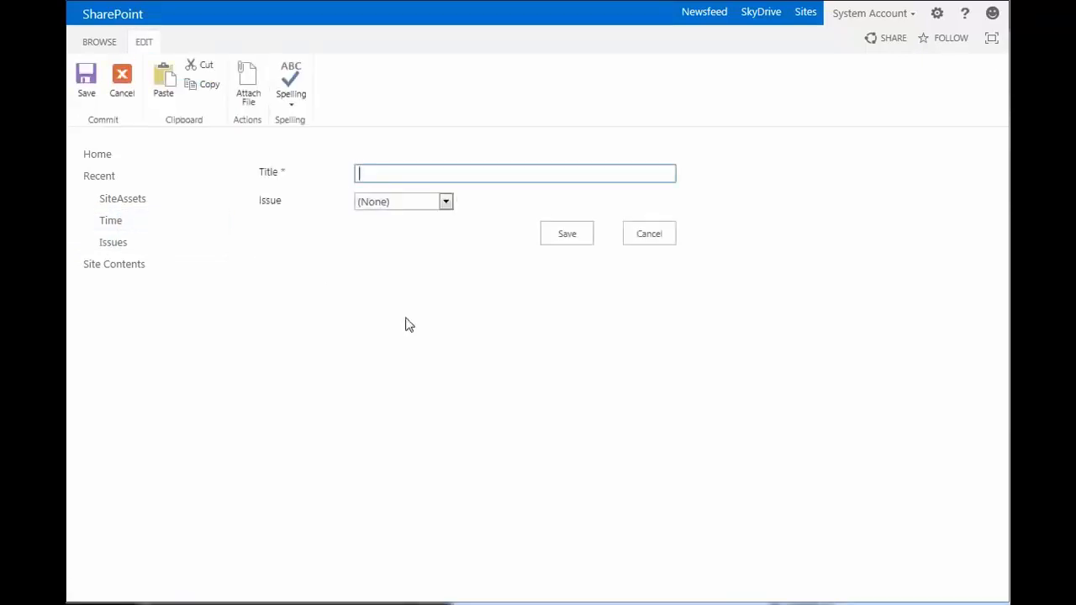
text(Bought some RAM)
click(444, 202)
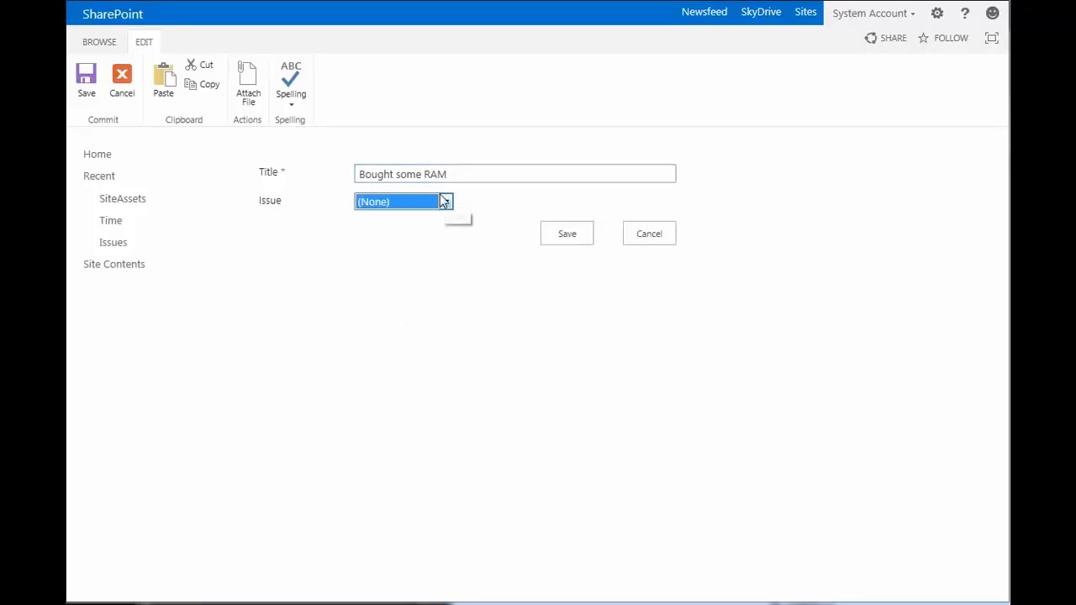
click(441, 198)
click(442, 198)
click(439, 202)
click(433, 236)
click(434, 207)
click(426, 240)
click(432, 209)
click(423, 222)
click(424, 204)
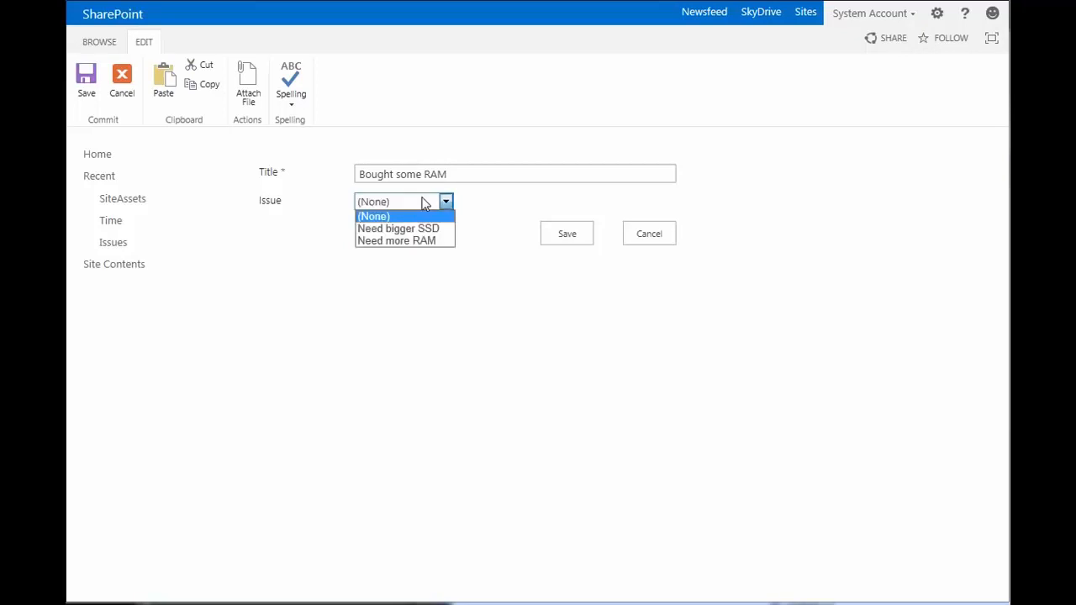
click(414, 219)
click(409, 208)
click(399, 221)
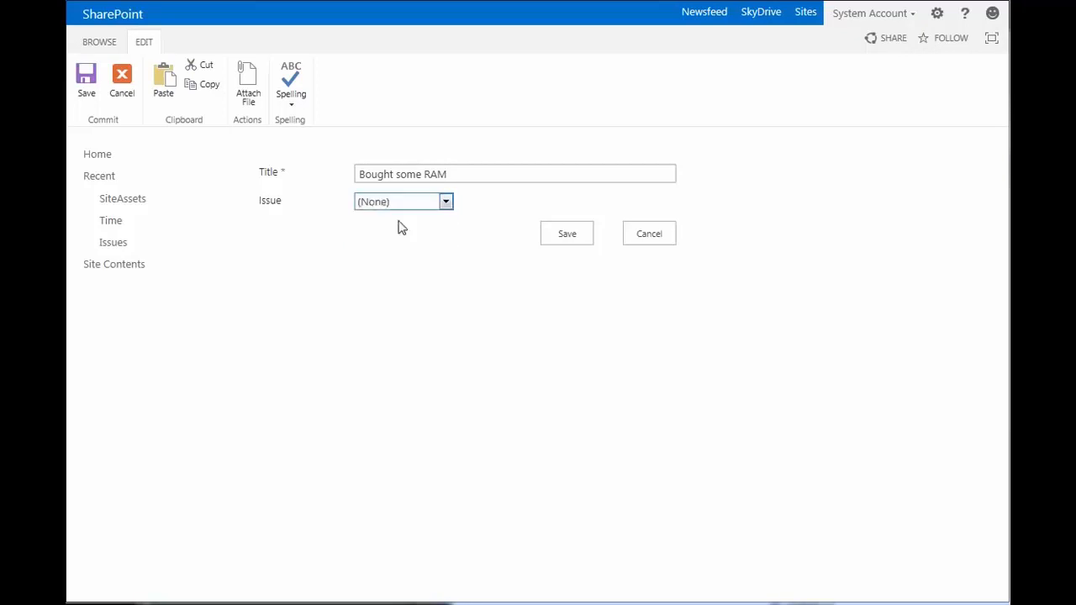
key(Down)
key(Down)
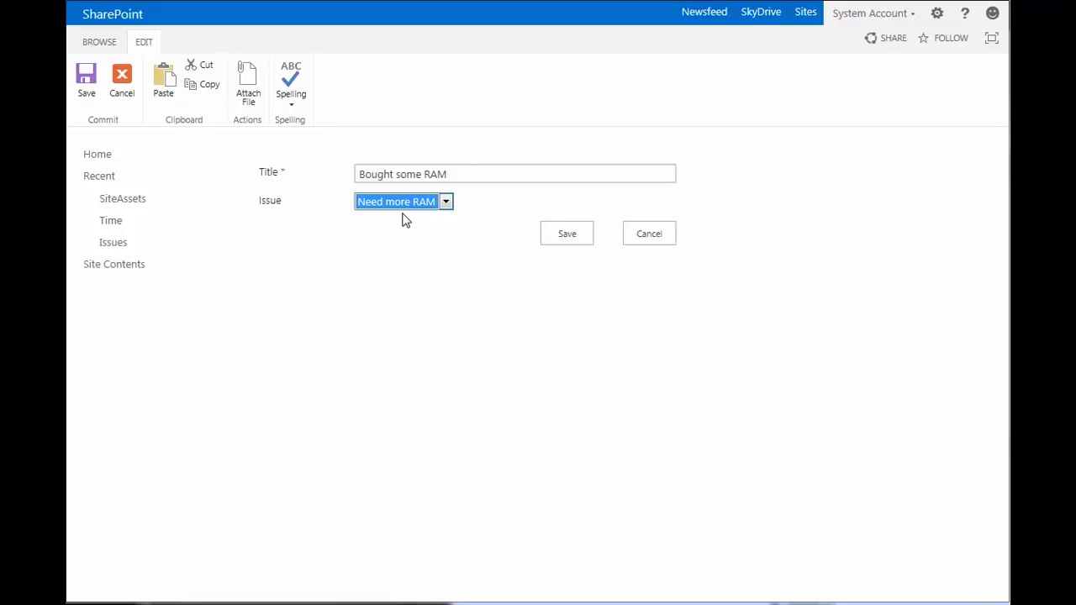
click(570, 244)
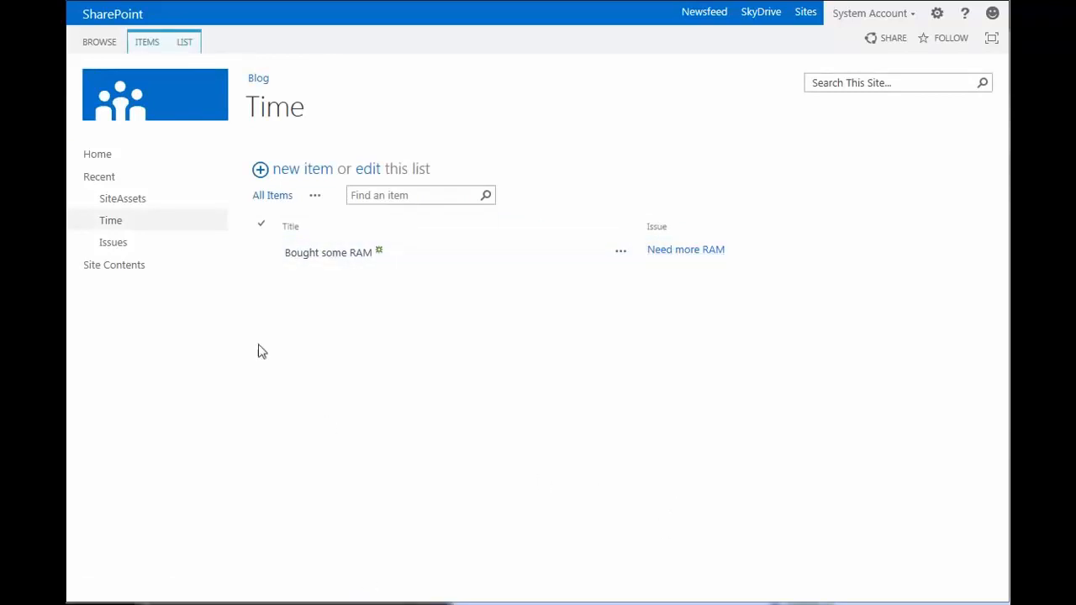
Step: Upload dispParent.js and newChild.js from the local blog folder to the SiteAssets library
click(128, 201)
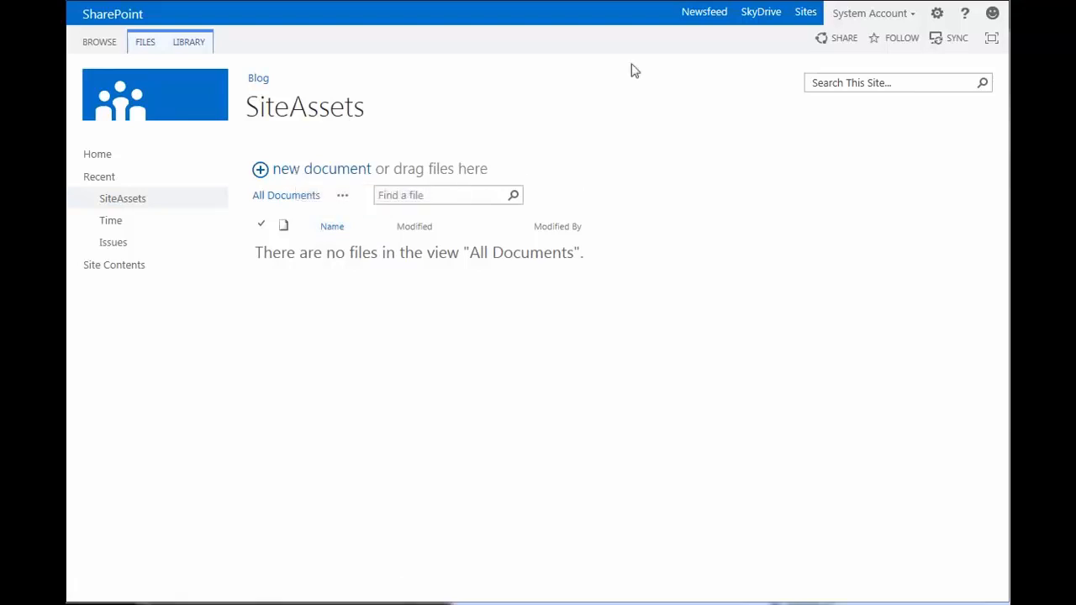
drag(1008, 333, 951, 355)
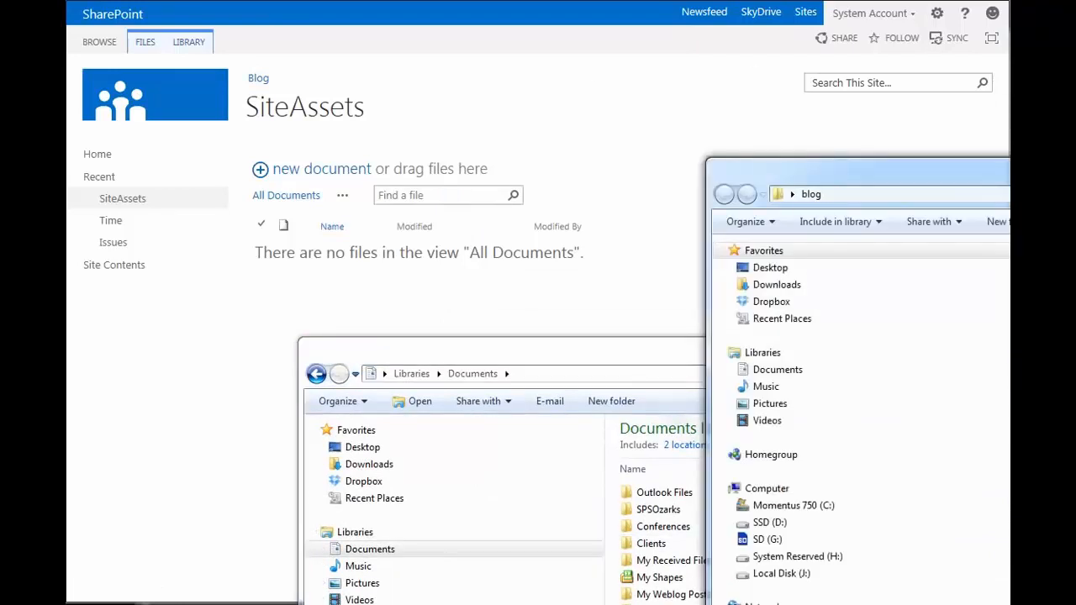
mouse_move(1010, 182)
mouse_down()
mouse_move(622, 311)
mouse_move(625, 359)
mouse_up()
mouse_move(660, 500)
mouse_down()
mouse_move(507, 509)
mouse_move(487, 419)
mouse_up()
drag(543, 463, 481, 241)
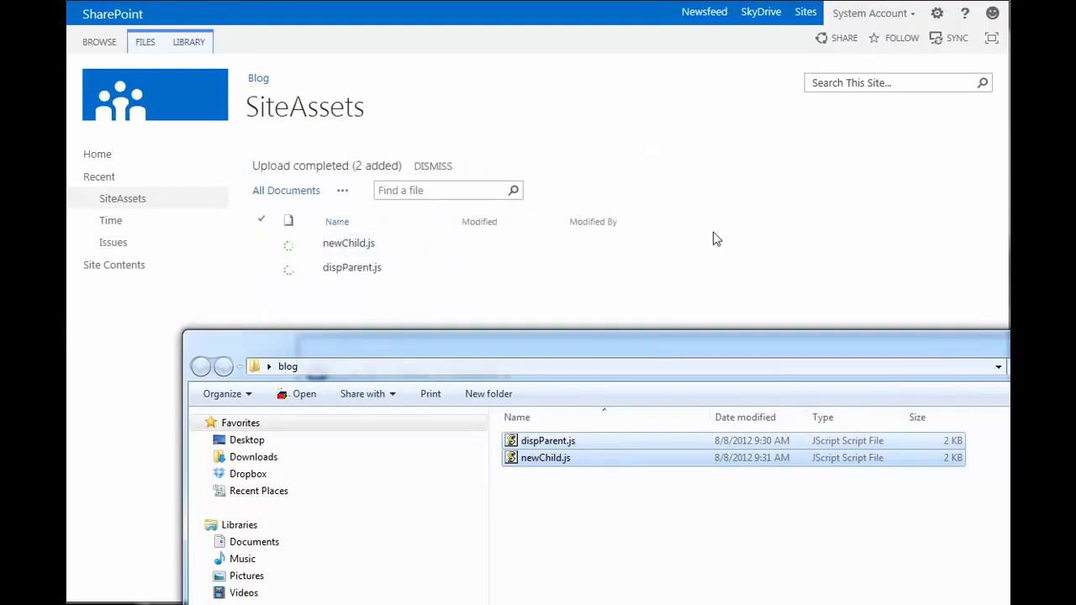
click(628, 115)
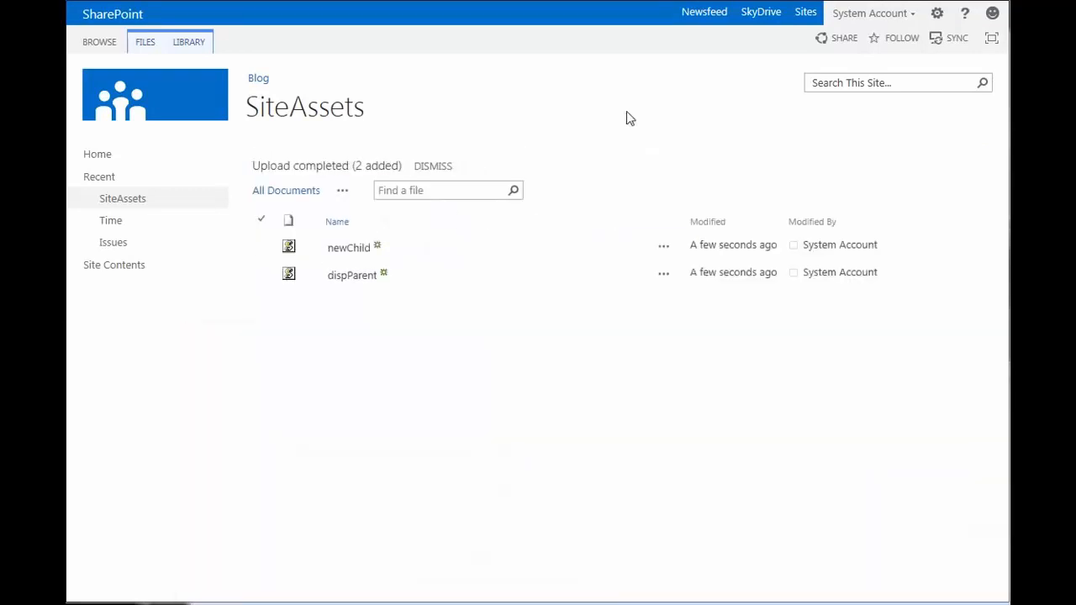